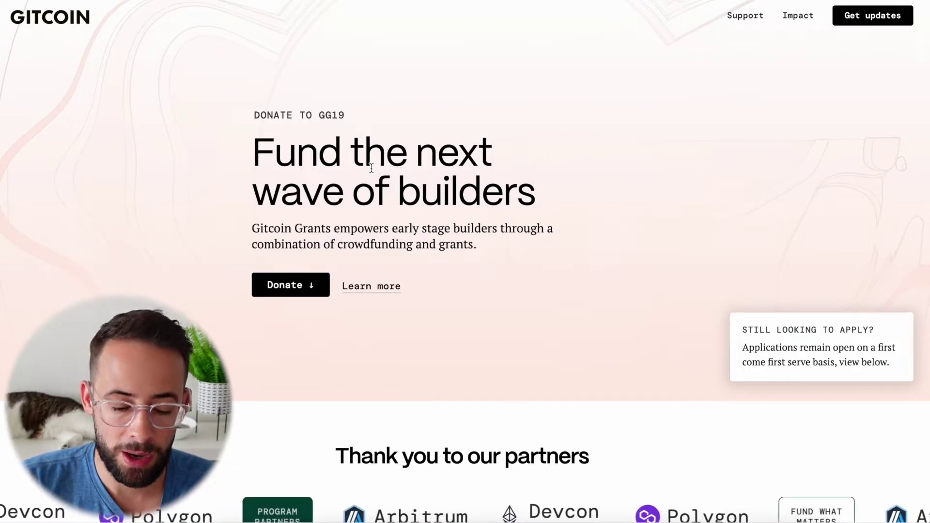
# Step: Scroll through the gitcoin.co round list to locate the Arbitrum Citizens Retrofunding Round 1
pyautogui.scroll(-5, 223, 284)
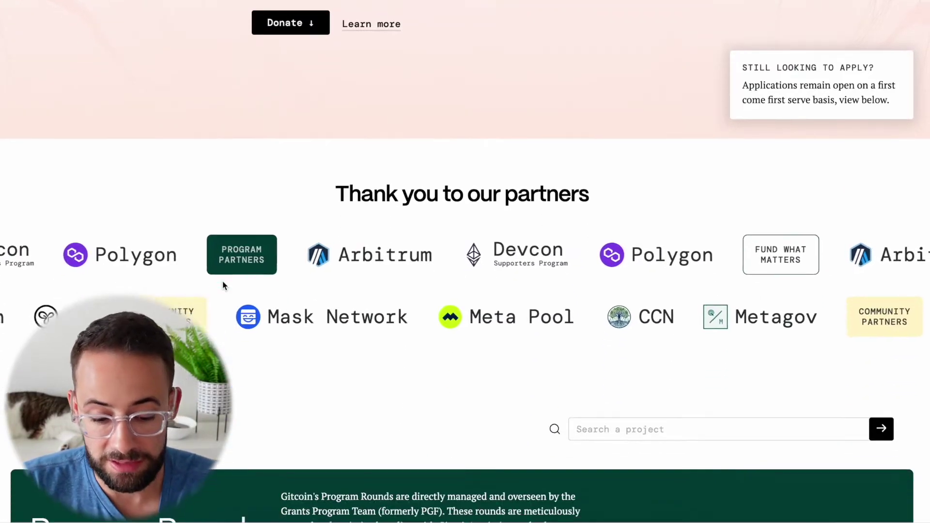
pyautogui.scroll(-5, 222, 284)
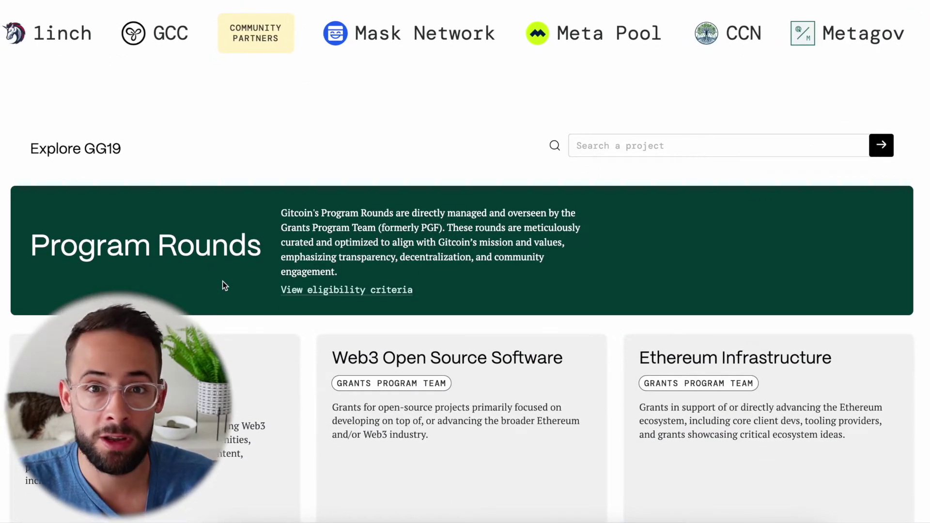
pyautogui.scroll(-8, 222, 285)
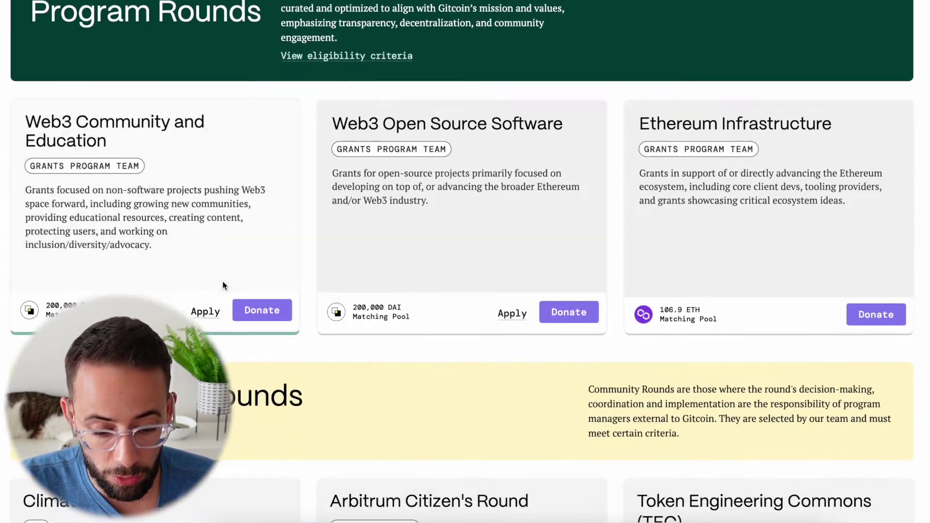
pyautogui.scroll(-4, 222, 284)
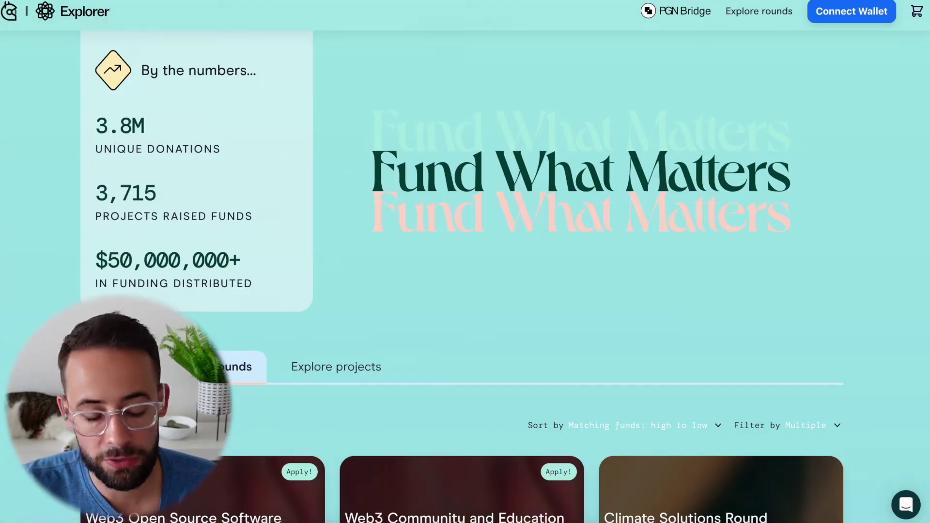
pyautogui.scroll(-2, 465, 261)
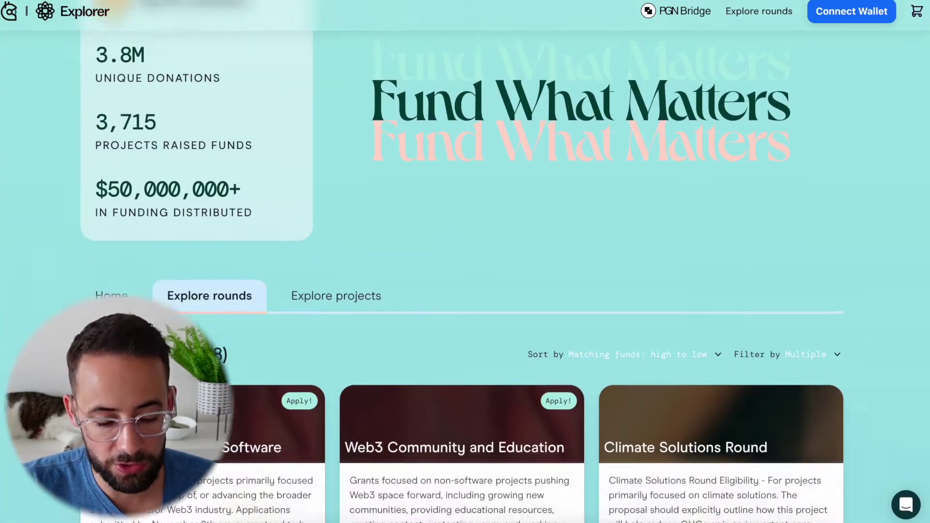
pyautogui.scroll(-9, 465, 262)
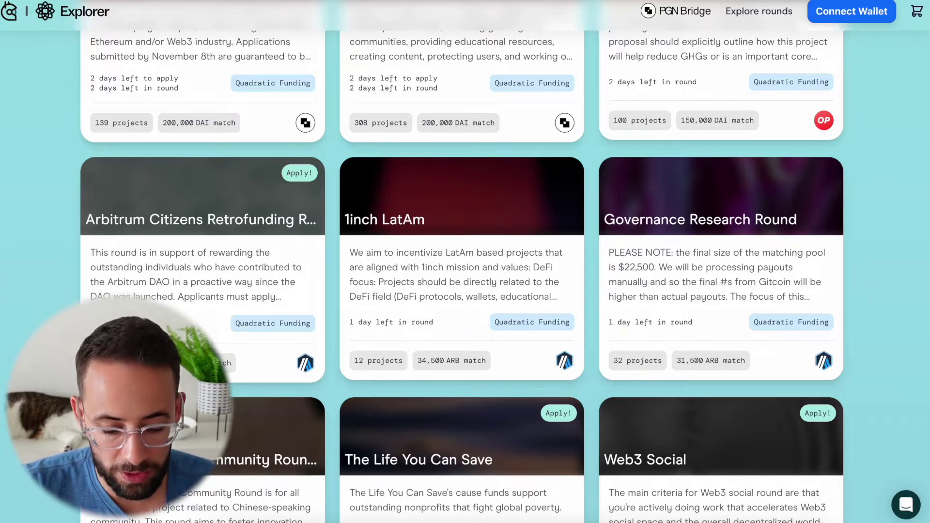
pyautogui.scroll(-1, 181, 218)
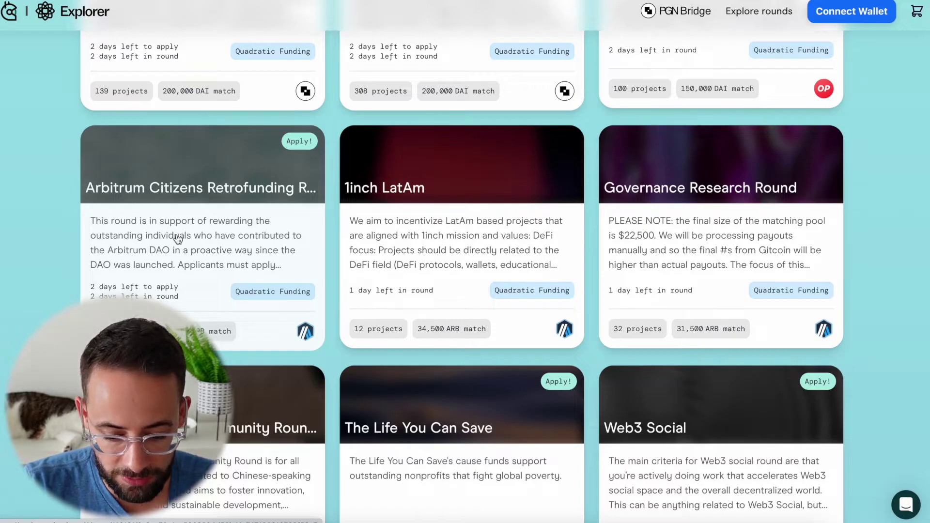
pyautogui.scroll(5, 474, 228)
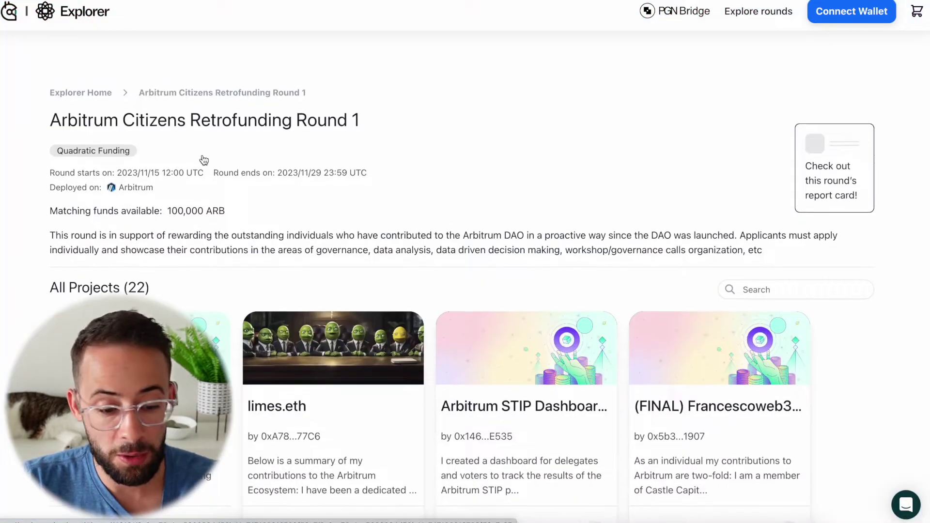
pyautogui.scroll(-2, 204, 160)
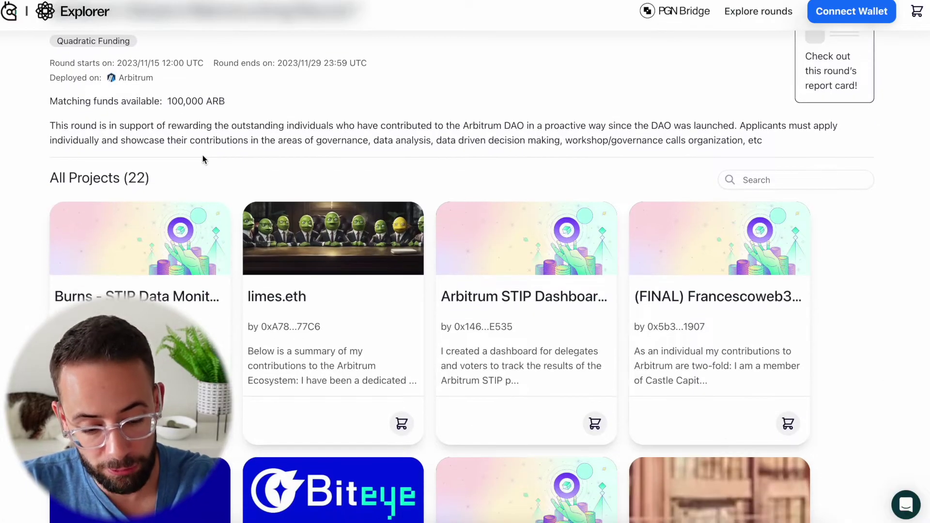
pyautogui.scroll(-3, 203, 157)
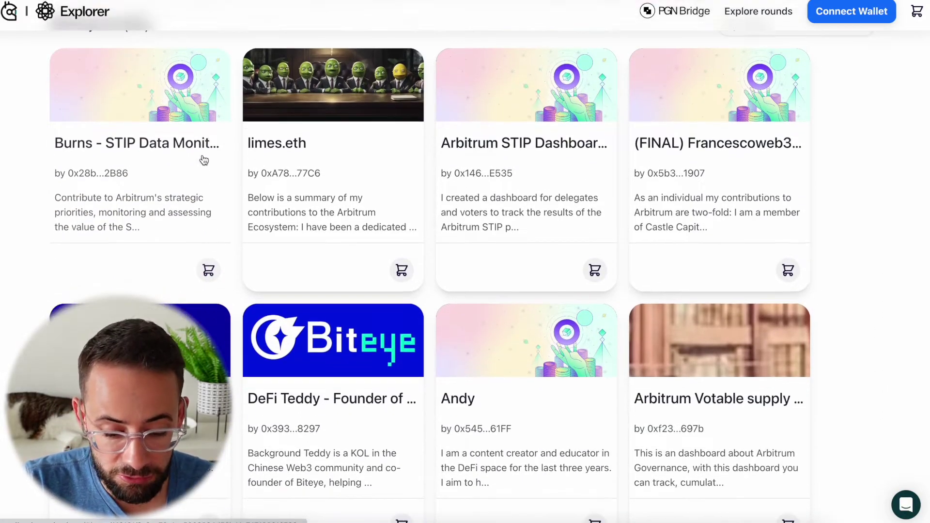
pyautogui.scroll(-6, 204, 159)
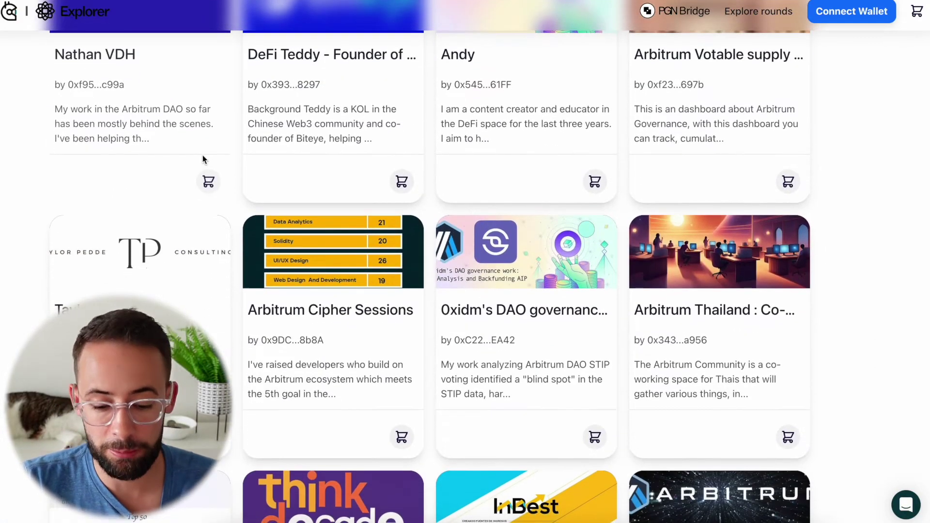
pyautogui.scroll(-2, 203, 159)
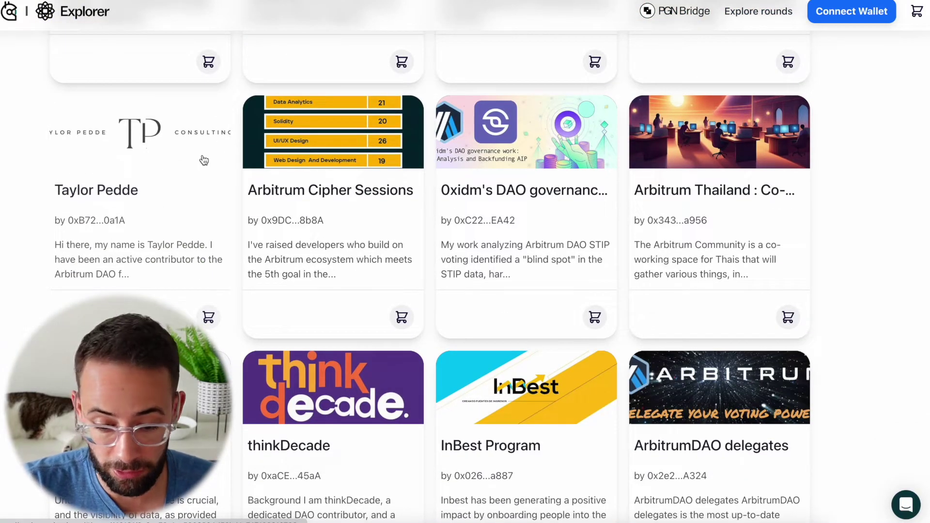
pyautogui.scroll(-3, 204, 160)
pyautogui.scroll(3, 204, 160)
pyautogui.scroll(-2, 204, 160)
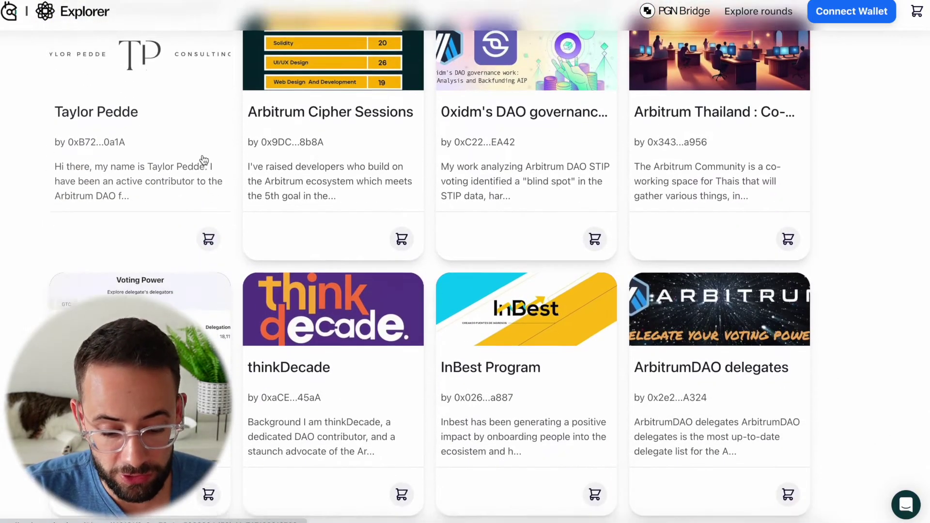
pyautogui.scroll(-6, 204, 160)
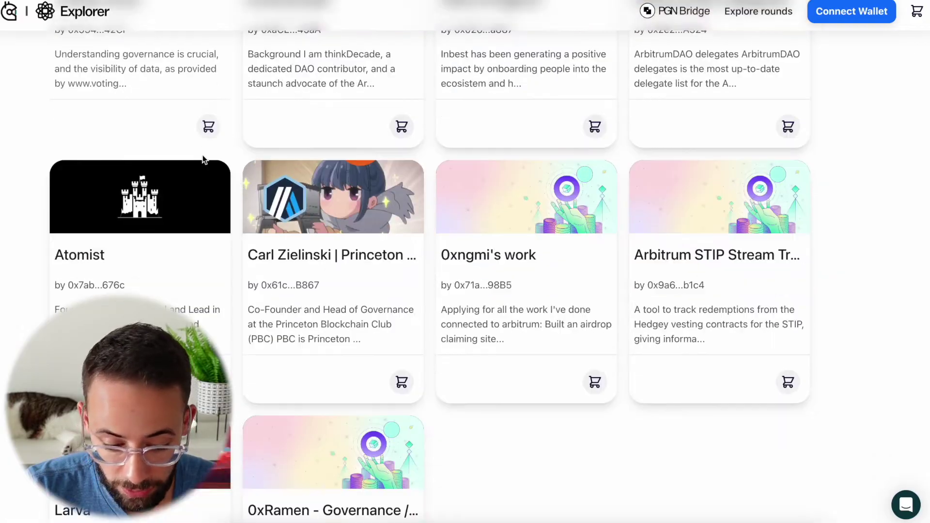
pyautogui.scroll(-2, 203, 160)
pyautogui.scroll(1, 204, 160)
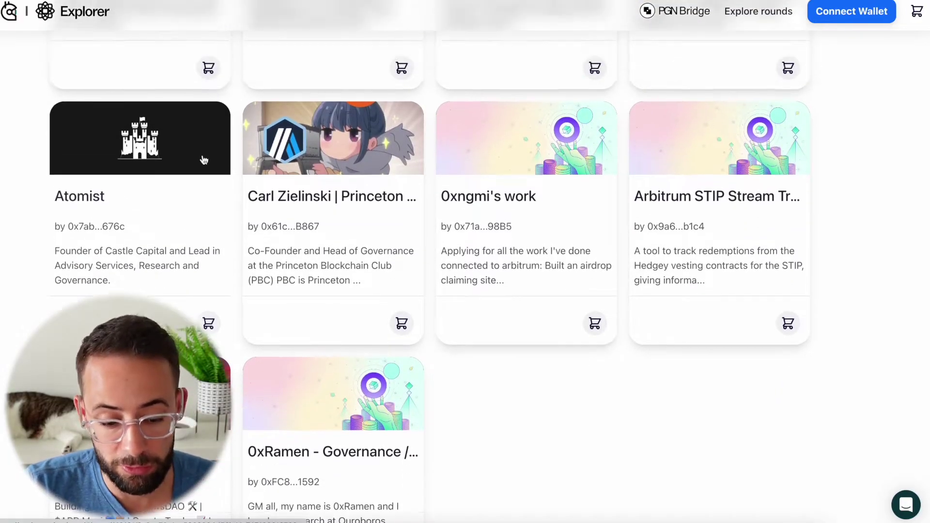
pyautogui.scroll(4, 204, 159)
pyautogui.click(202, 160)
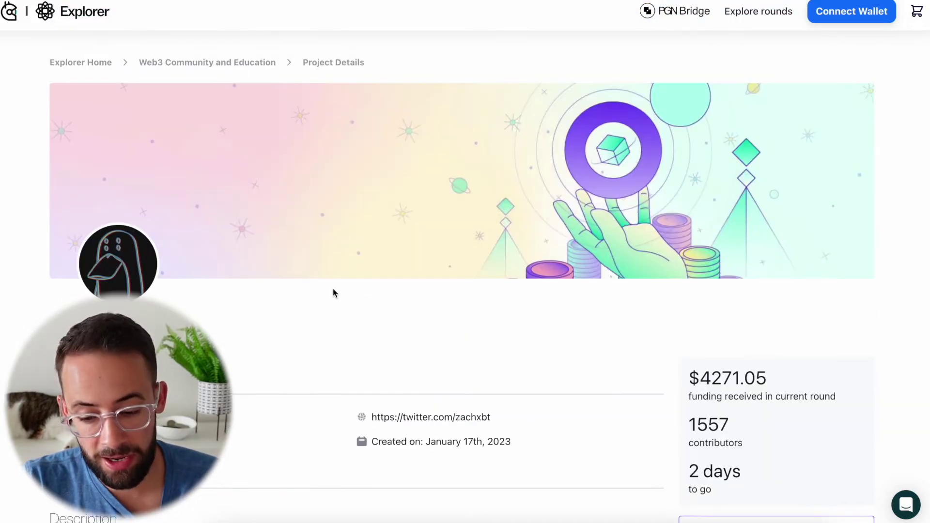
# Step: Look over the Arbitrum STIP Dashboard by Raho page and bring up the wallet connection choices
pyautogui.scroll(-2, 333, 293)
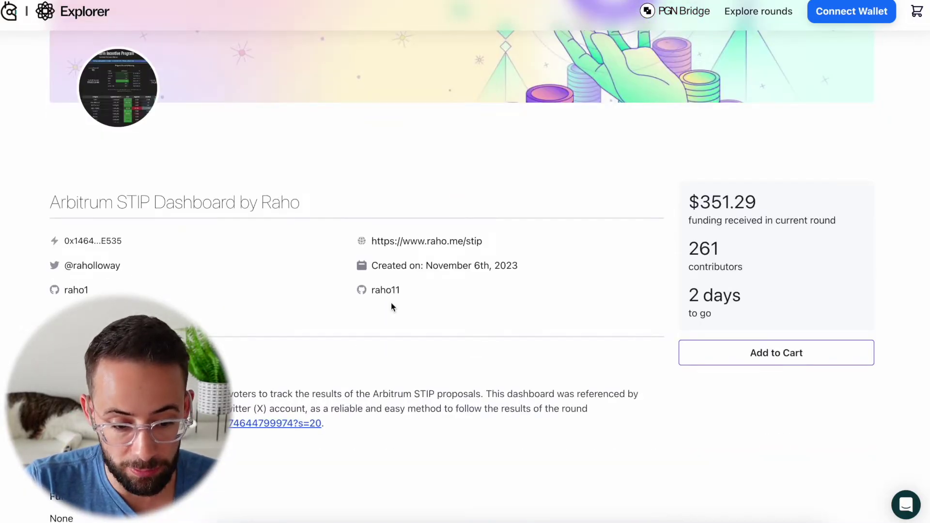
pyautogui.scroll(1, 391, 303)
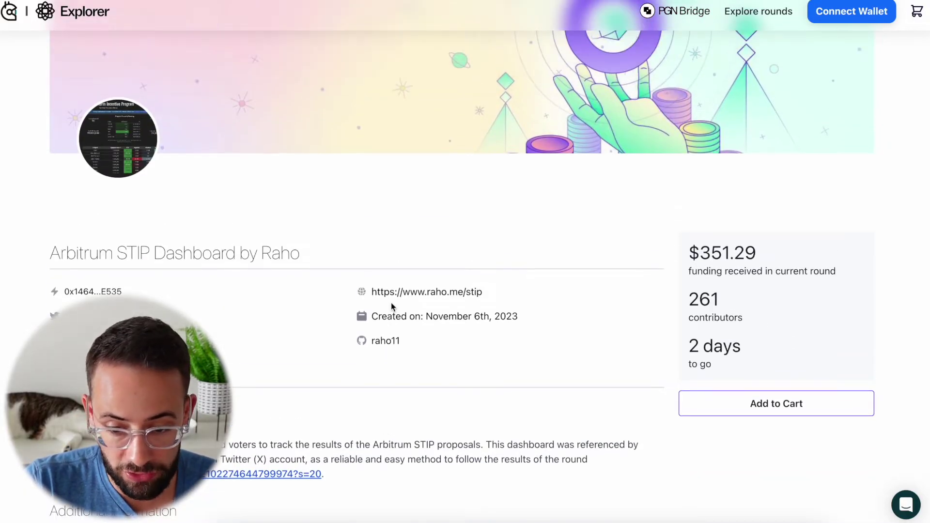
pyautogui.click(871, 15)
# Step: Connect the MetaMask wallet and approve the account connection to the site
pyautogui.click(326, 234)
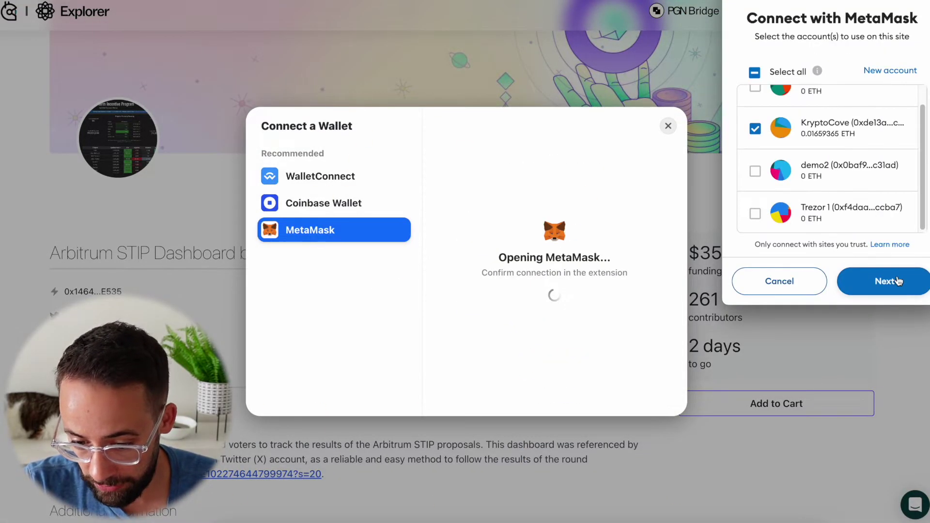
pyautogui.click(896, 281)
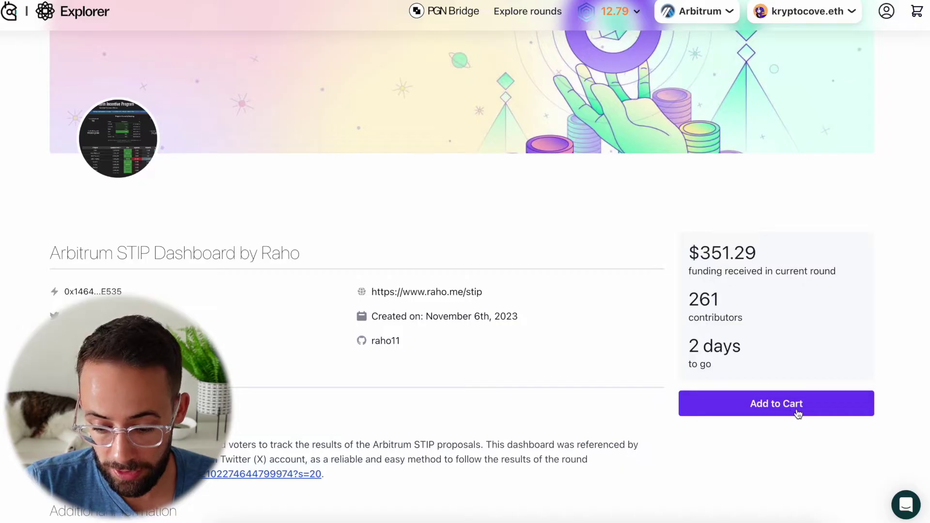
# Step: Add the Arbitrum STIP Dashboard and ZachXBT projects to the cart, then check the Passport score
pyautogui.click(798, 414)
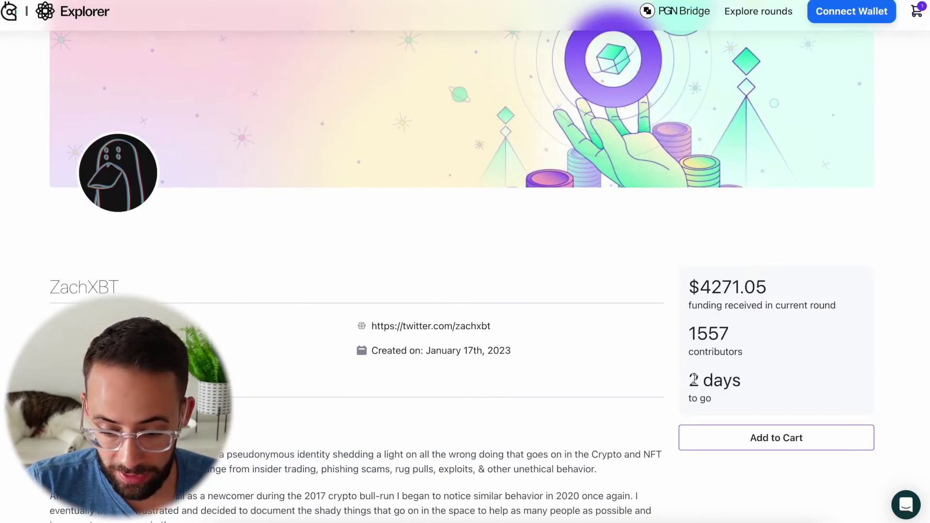
pyautogui.scroll(-2, 693, 380)
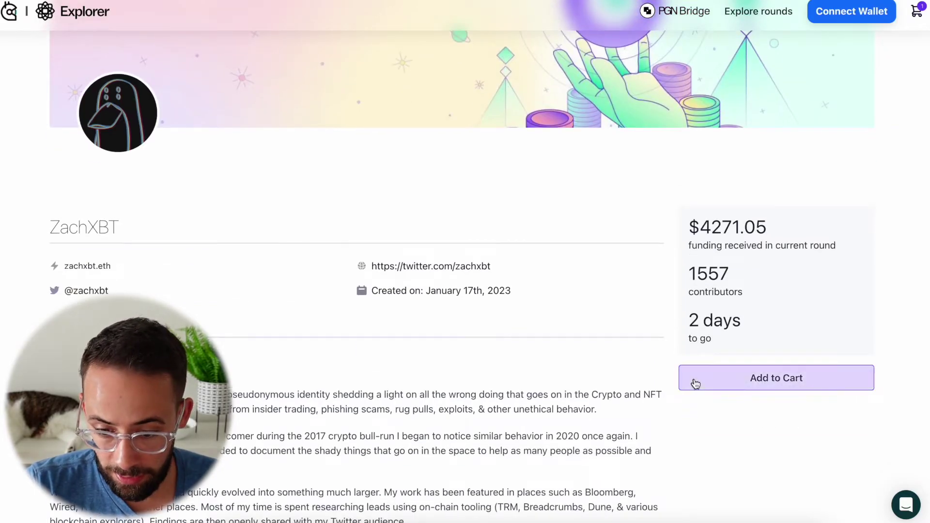
pyautogui.click(789, 383)
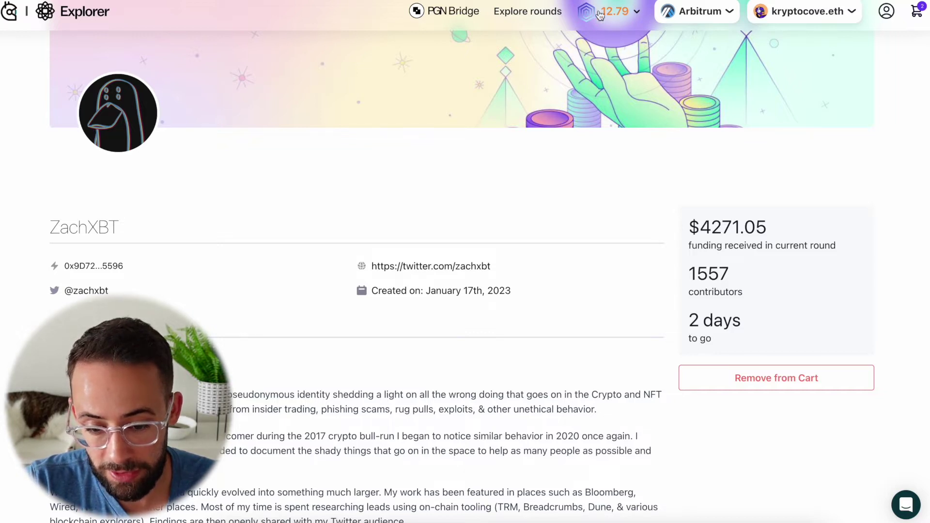
pyautogui.click(640, 14)
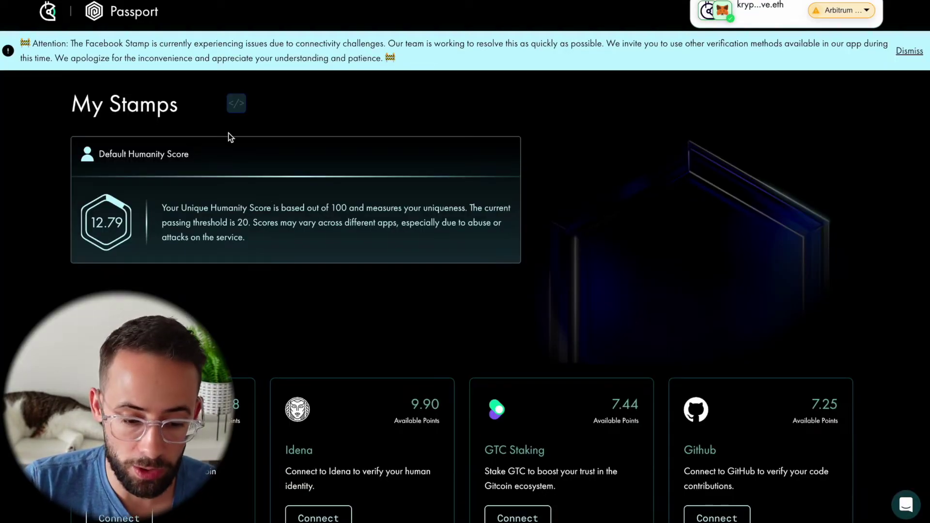
# Step: Browse the Add Stamps cards on My Stamps and highlight the 'threshold is 20' text
pyautogui.scroll(-3, 138, 192)
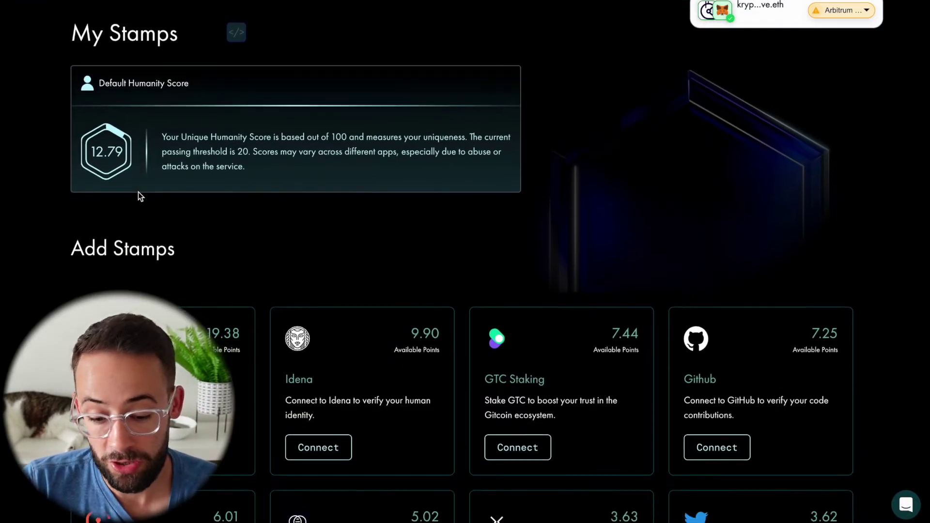
pyautogui.scroll(-8, 138, 192)
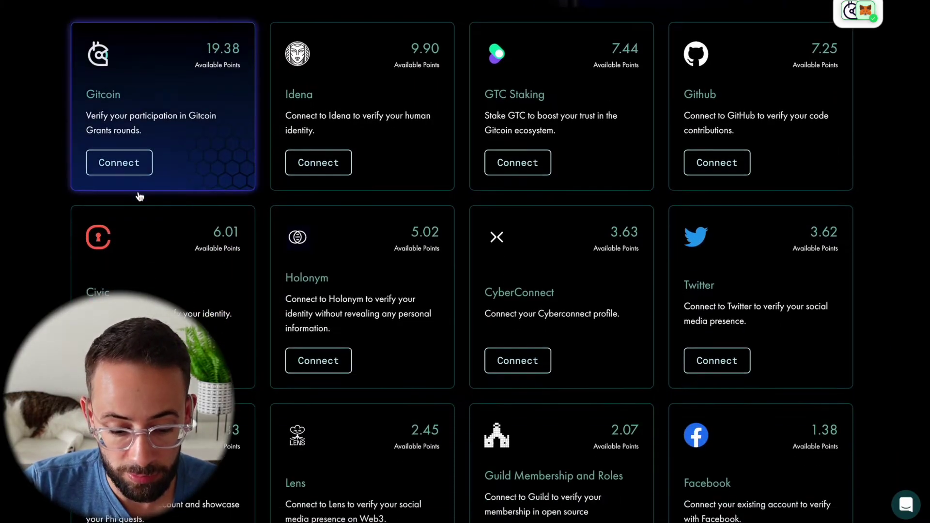
pyautogui.scroll(-6, 140, 196)
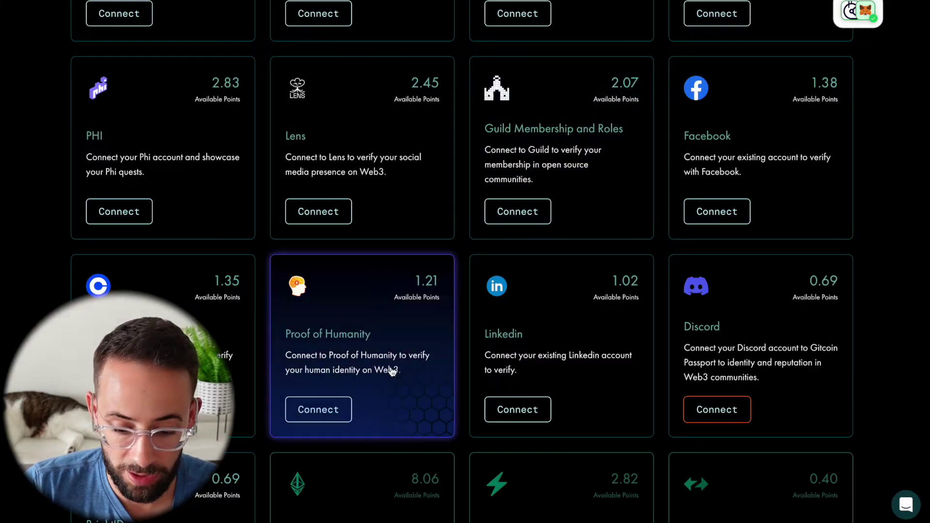
pyautogui.scroll(-3, 412, 369)
pyautogui.scroll(6, 426, 368)
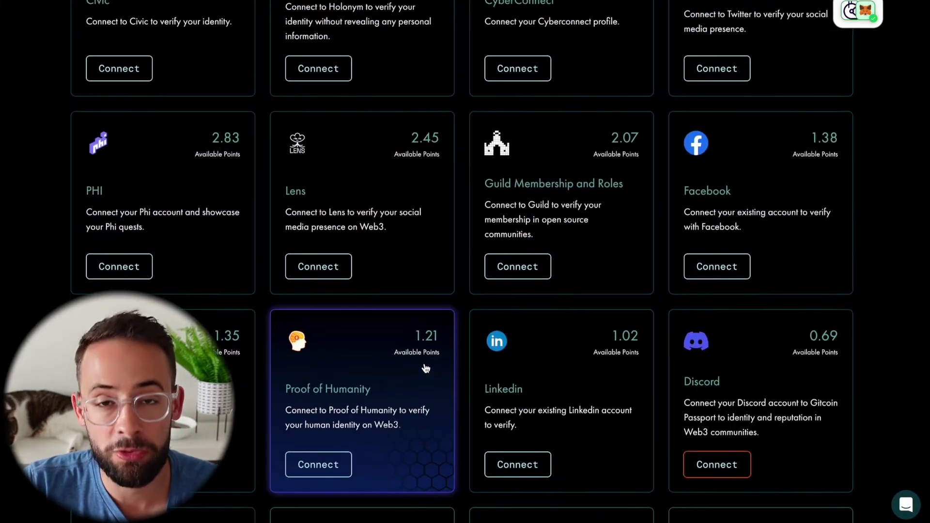
pyautogui.scroll(12, 425, 368)
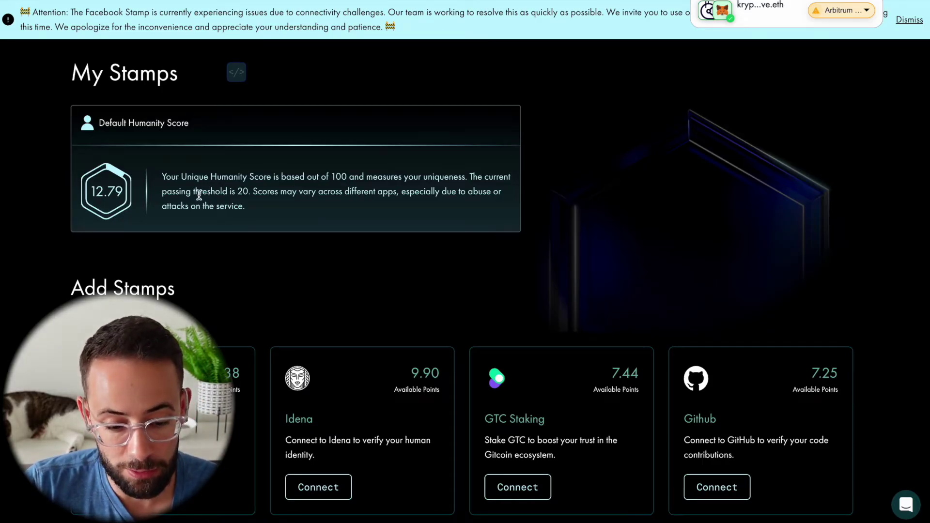
pyautogui.moveTo(193, 191); pyautogui.dragTo(250, 191)
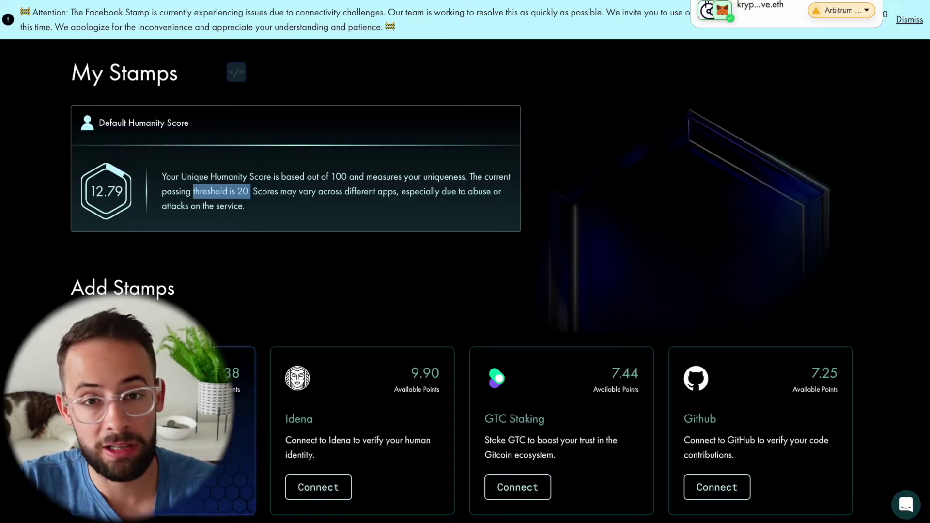
pyautogui.scroll(-1, 322, 238)
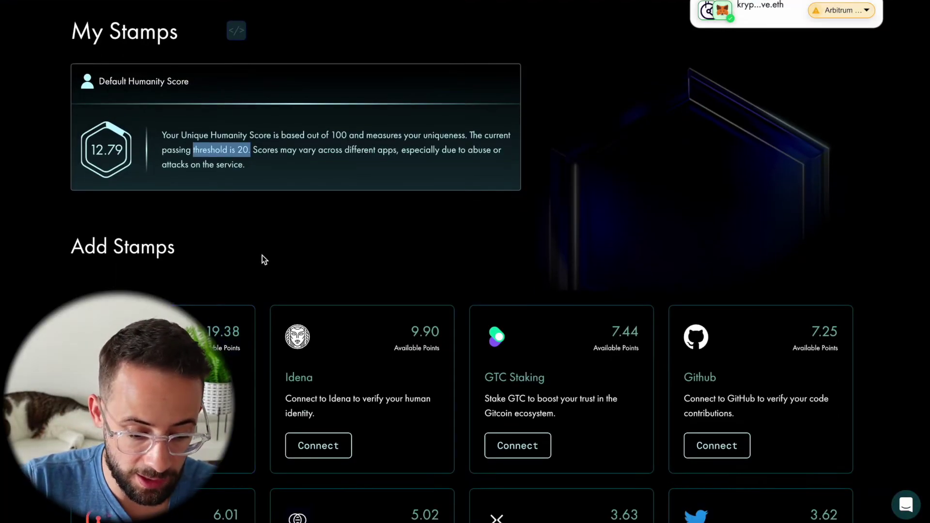
pyautogui.scroll(-3, 262, 255)
pyautogui.scroll(-5, 63, 243)
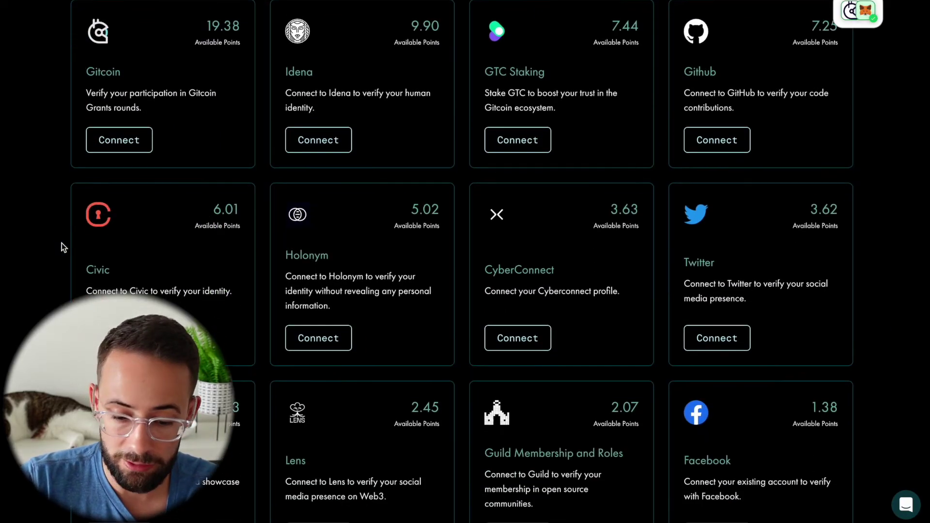
# Step: Finish reviewing the 12.79 Passport score and open the cart holding the PGN and Arbitrum projects
pyautogui.scroll(-5, 62, 244)
pyautogui.scroll(10, 62, 243)
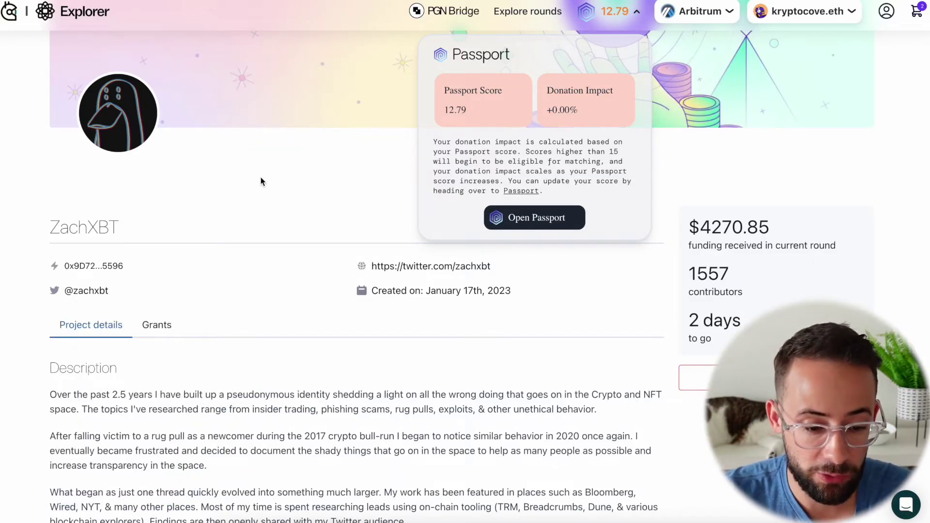
pyautogui.scroll(2, 261, 182)
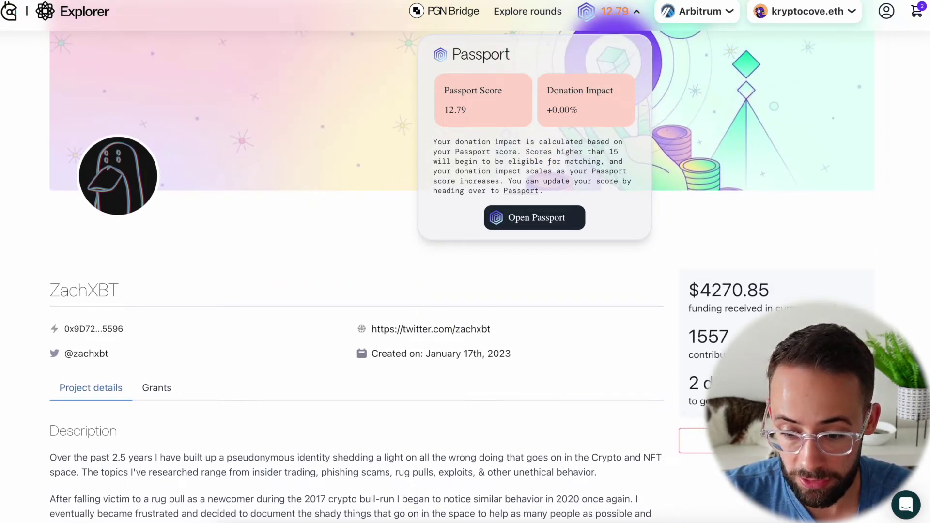
pyautogui.click(919, 12)
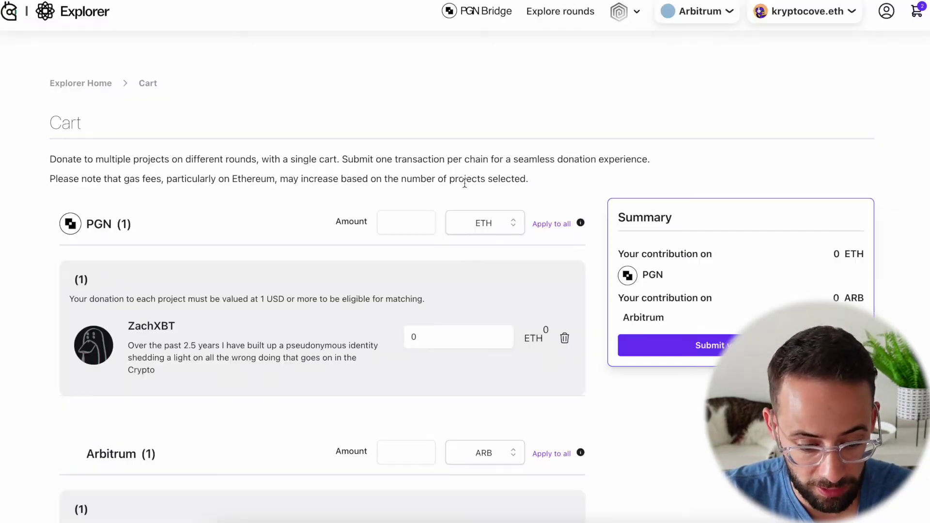
pyautogui.scroll(-4, 411, 200)
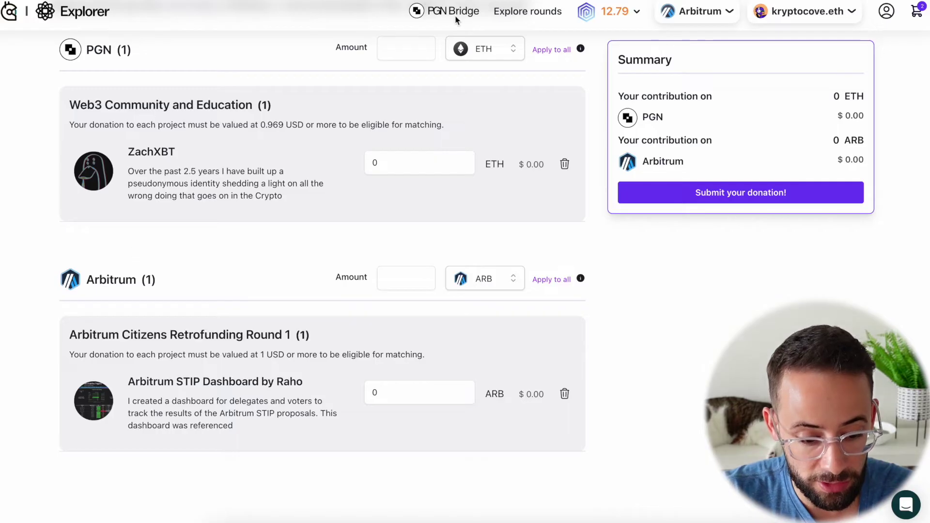
pyautogui.scroll(2, 286, 150)
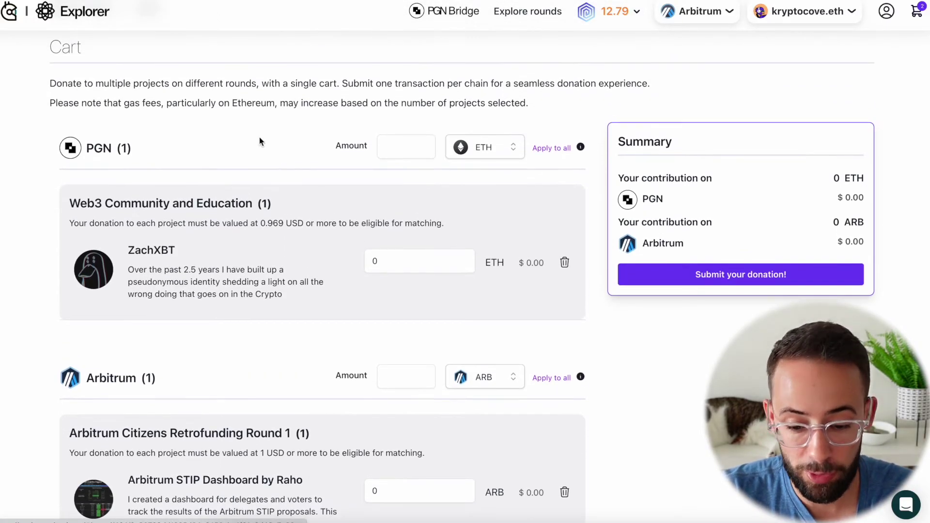
pyautogui.scroll(-2, 260, 140)
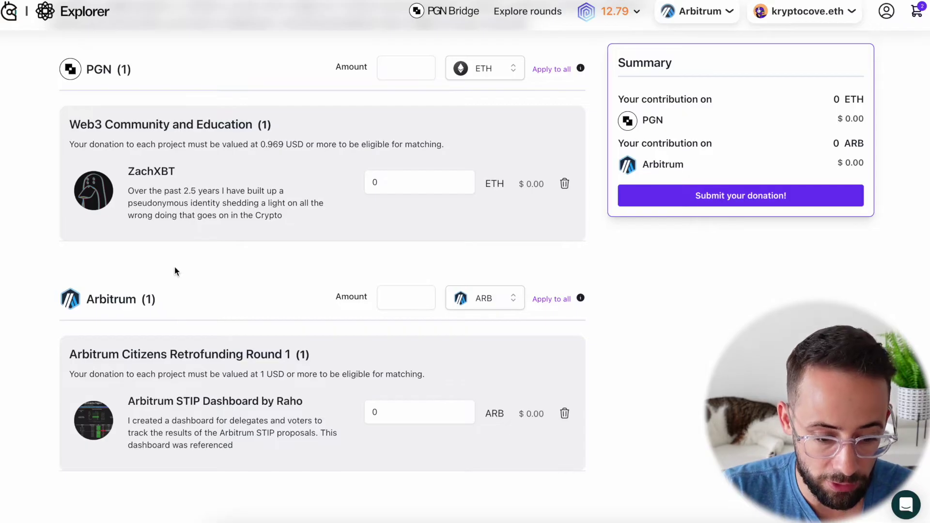
pyautogui.scroll(1, 176, 271)
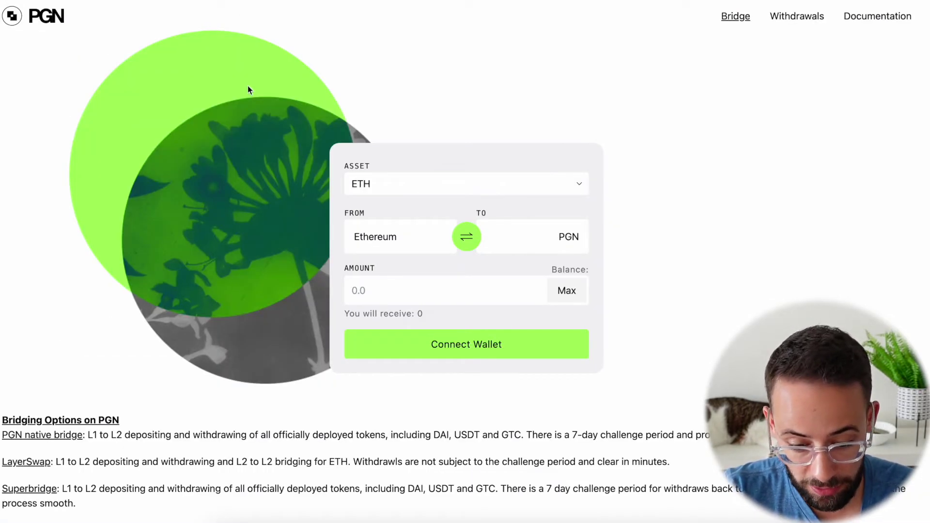
# Step: Connect MetaMask to PGN Bridge, showing 0.0178 ETH, then switch over to the Layerswap bridge
pyautogui.click(491, 356)
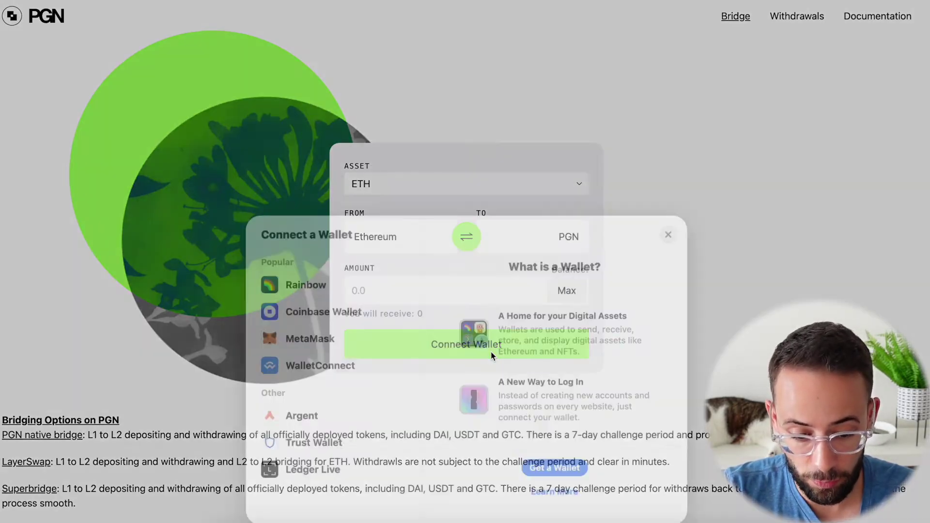
pyautogui.click(324, 236)
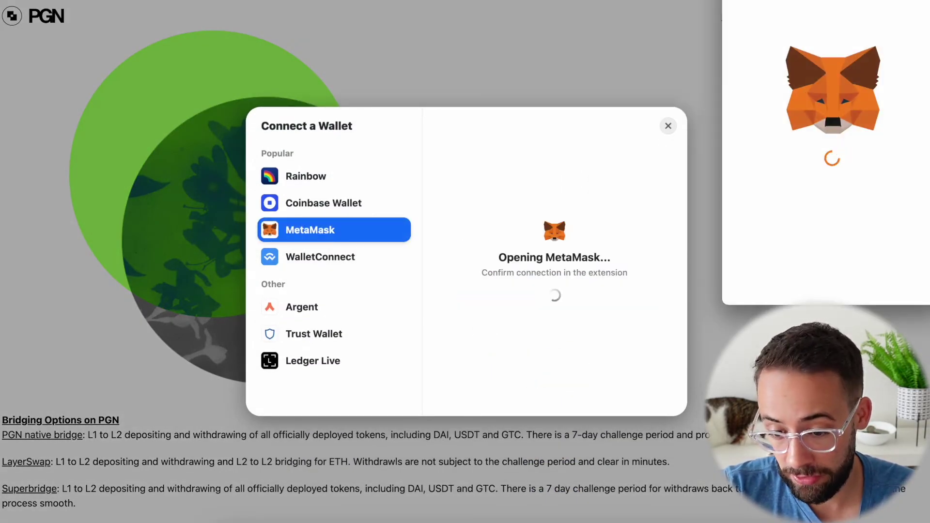
pyautogui.click(869, 358)
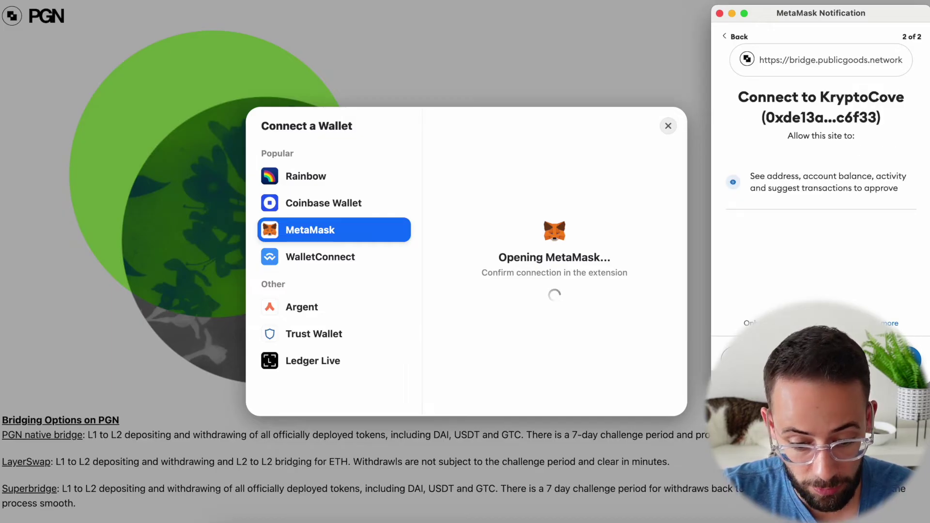
pyautogui.click(869, 358)
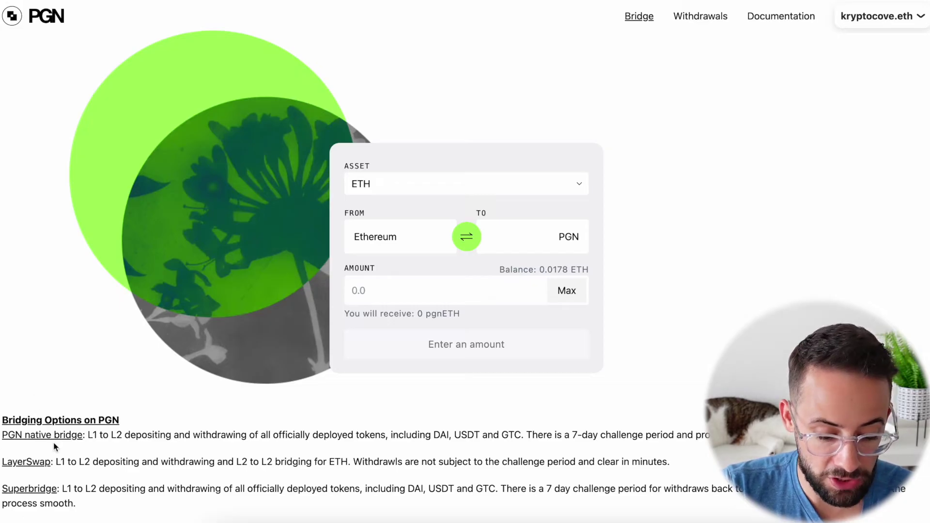
pyautogui.click(39, 460)
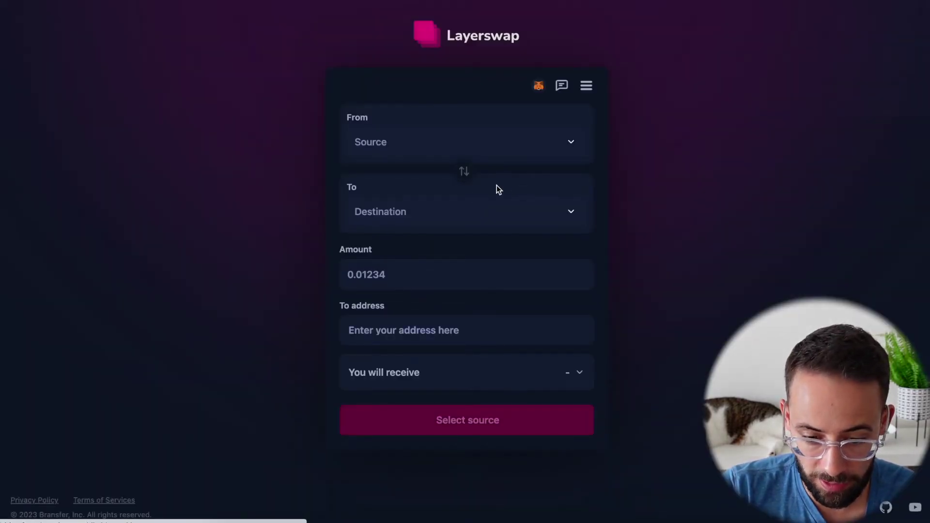
# Step: Submit a Layerswap swap of 0.003 ETH from Arbitrum One to Public Goods Network
pyautogui.click(537, 86)
pyautogui.click(484, 148)
pyautogui.click(484, 147)
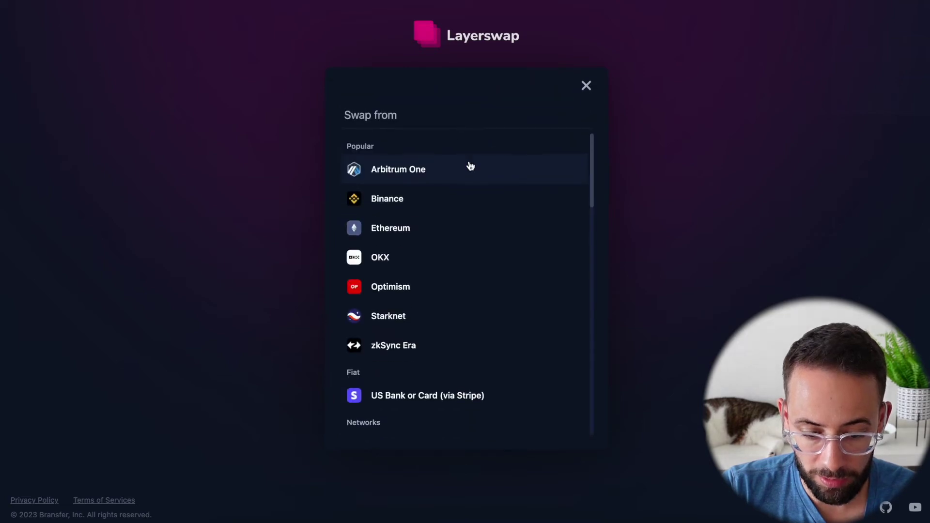
pyautogui.click(454, 175)
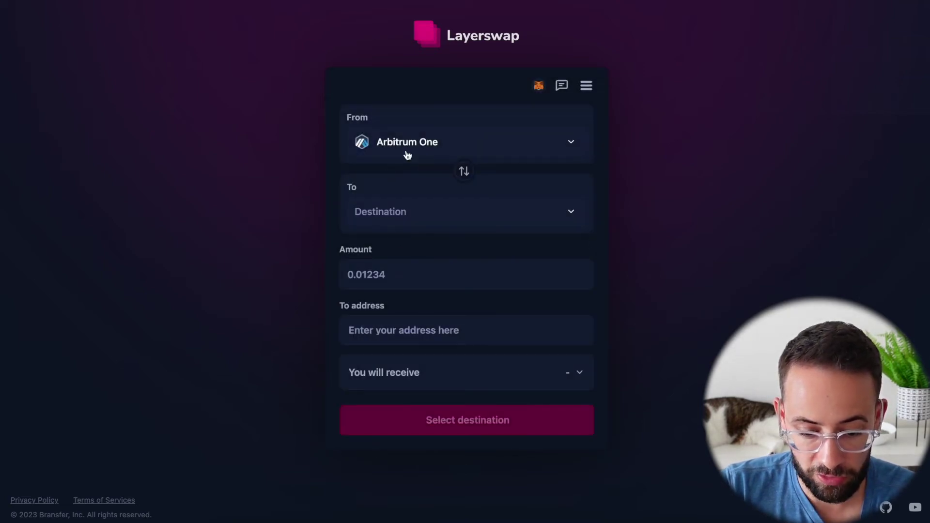
pyautogui.click(399, 221)
pyautogui.write('pgn')
pyautogui.click(435, 255)
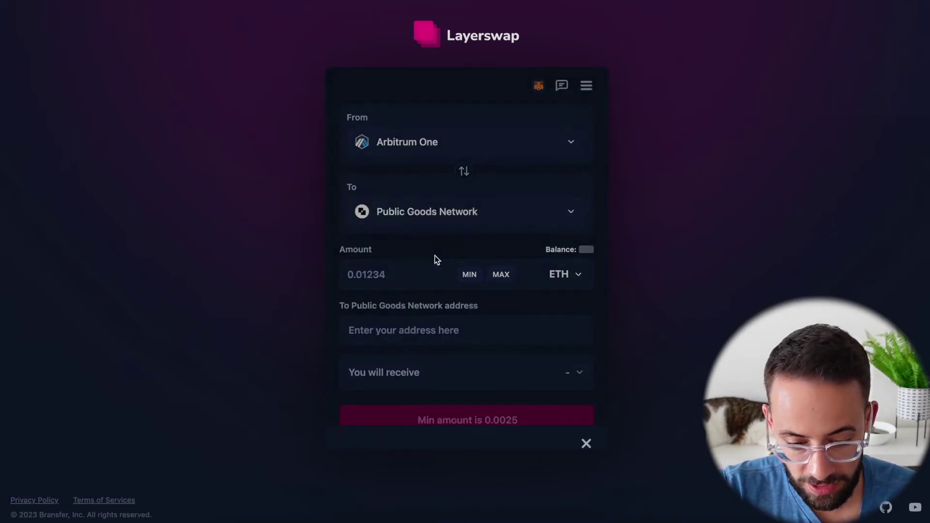
pyautogui.write('0.003')
pyautogui.click(480, 378)
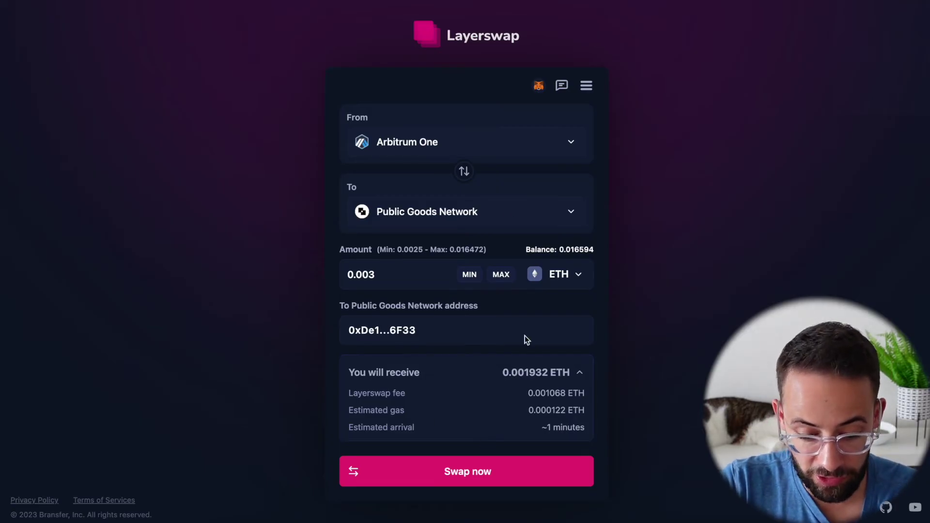
pyautogui.click(480, 476)
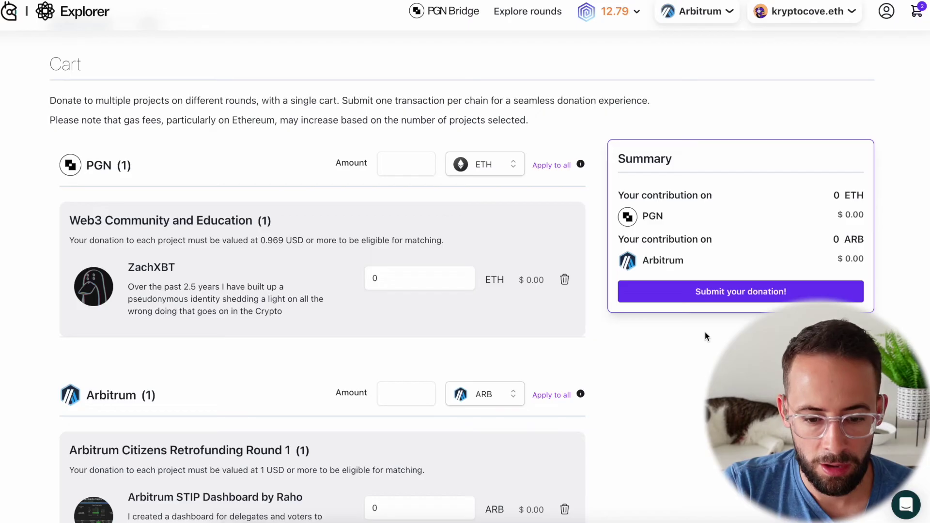
pyautogui.scroll(-1, 705, 333)
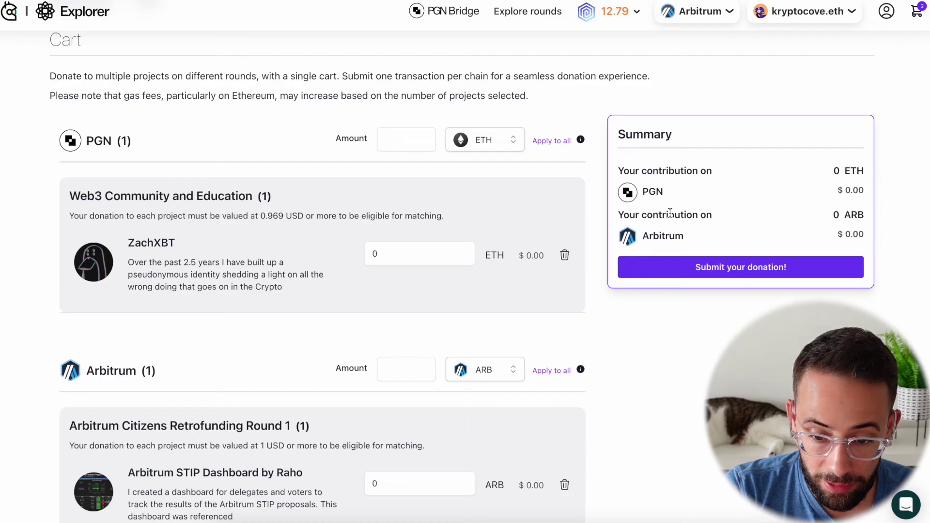
# Step: Enter 0.0005 ETH for ZachXBT and 1 ARB for the Arbitrum STIP Dashboard, totalling $2.01
pyautogui.scroll(-3, 665, 301)
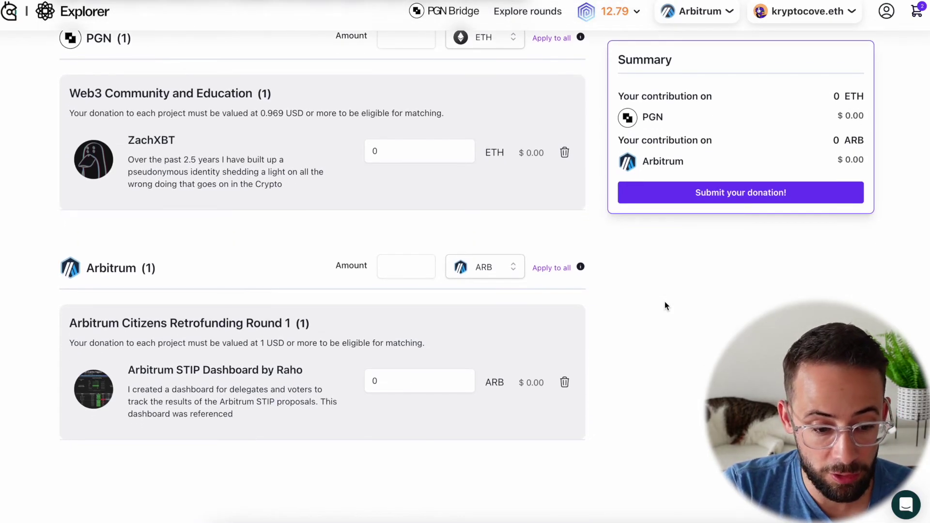
pyautogui.scroll(2, 393, 113)
pyautogui.scroll(-1, 133, 162)
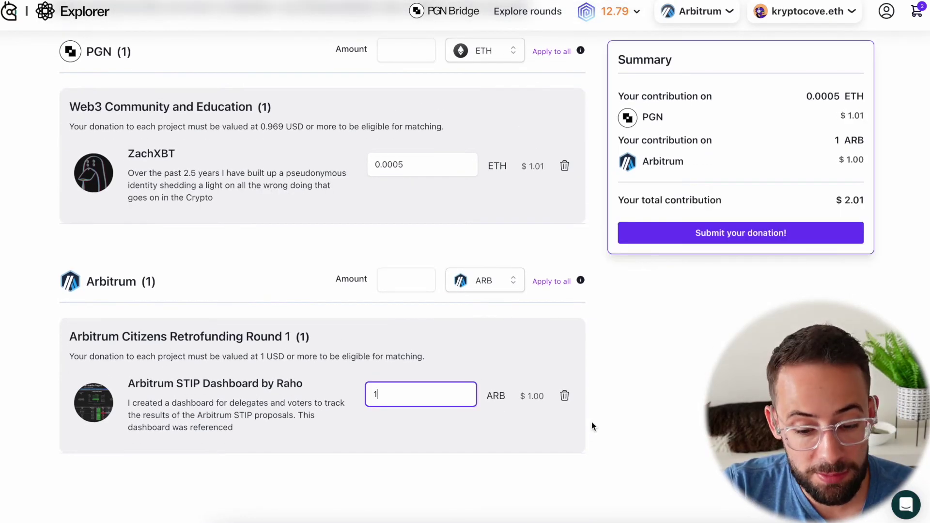
pyautogui.click(592, 423)
pyautogui.scroll(2, 402, 198)
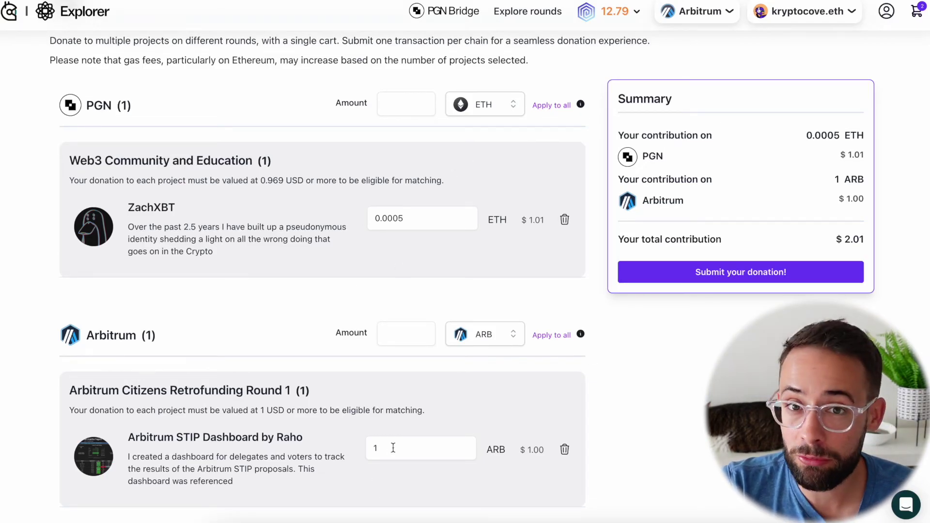
pyautogui.scroll(-2, 393, 448)
pyautogui.scroll(1, 431, 375)
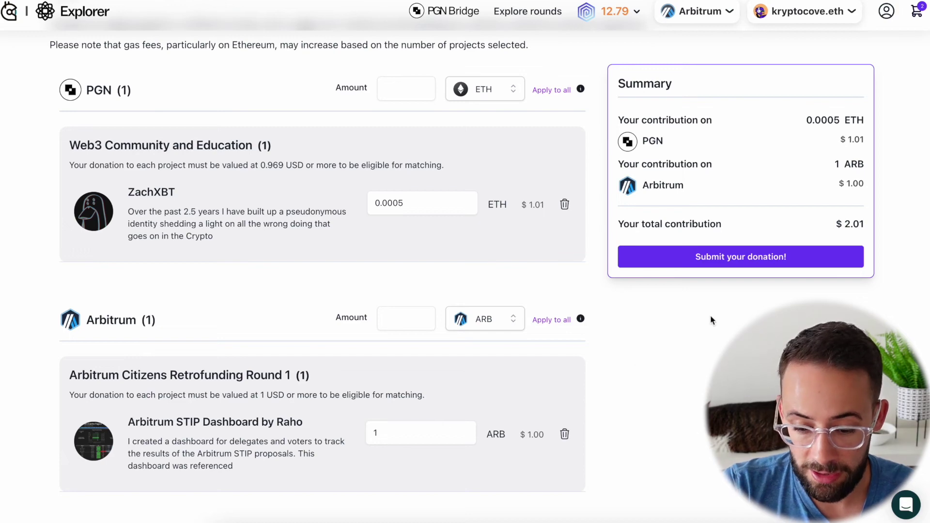
# Step: Check out both carts, switching networks and confirming the PGN then Arbitrum donations in MetaMask
pyautogui.click(781, 257)
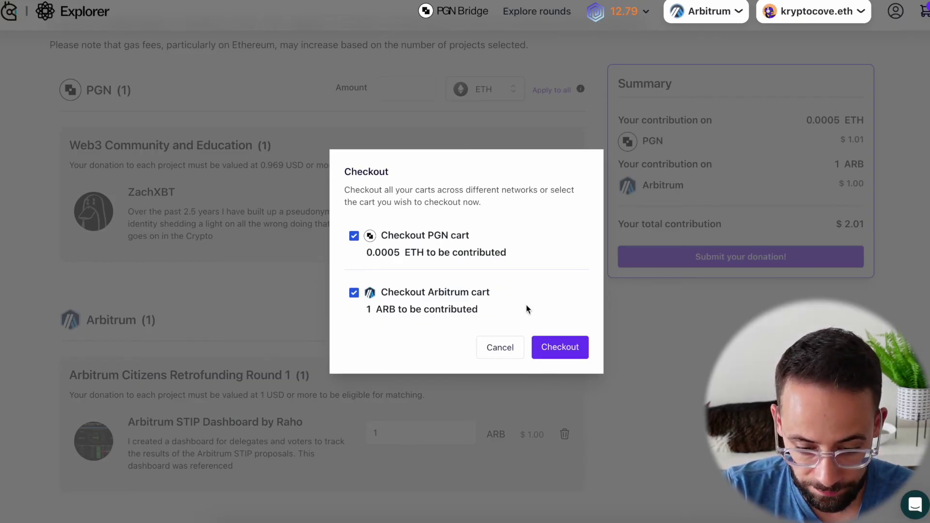
pyautogui.click(573, 346)
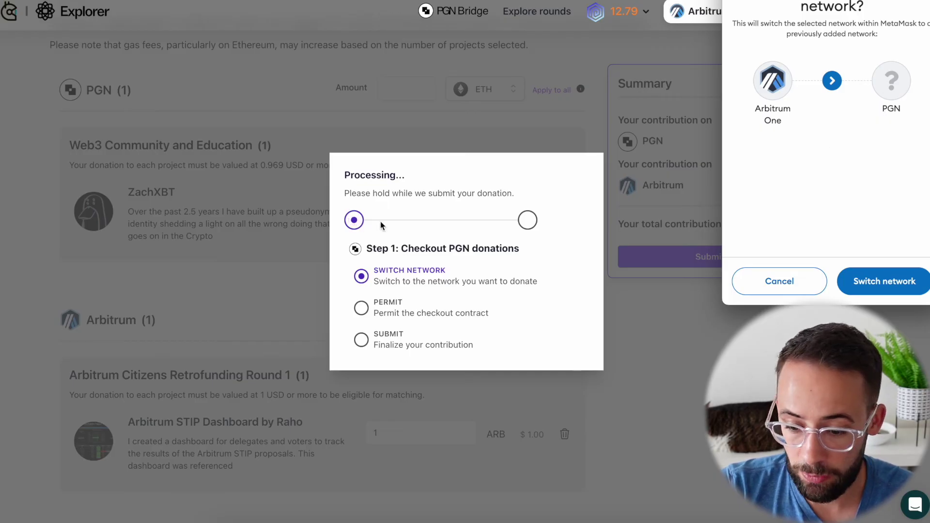
pyautogui.click(879, 280)
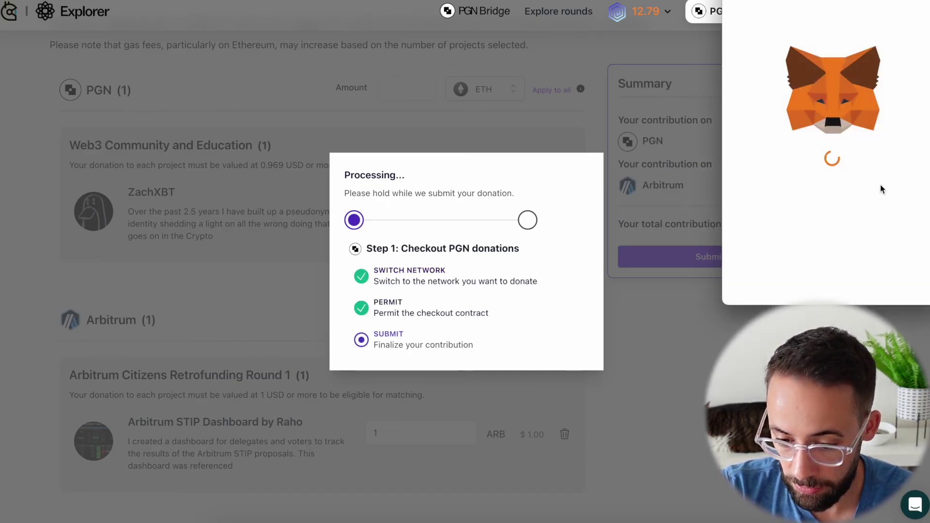
pyautogui.click(884, 282)
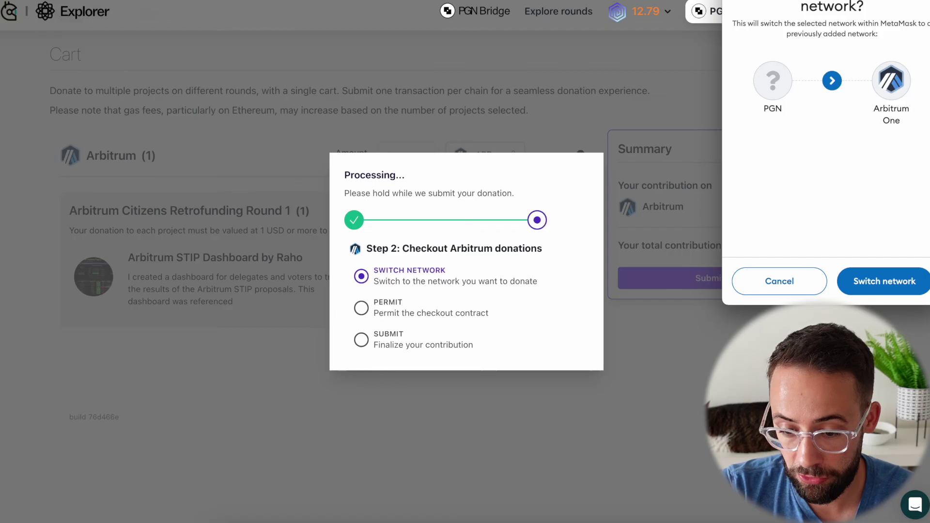
pyautogui.click(890, 277)
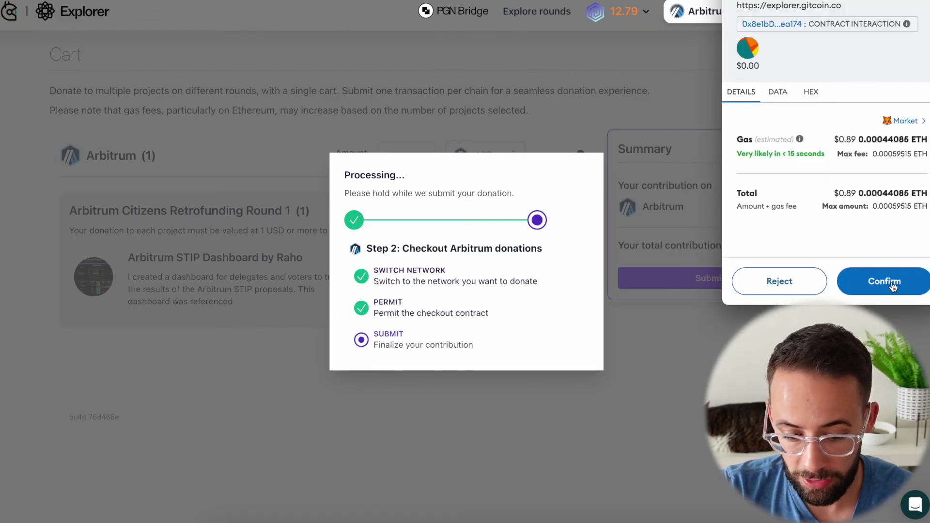
pyautogui.click(896, 283)
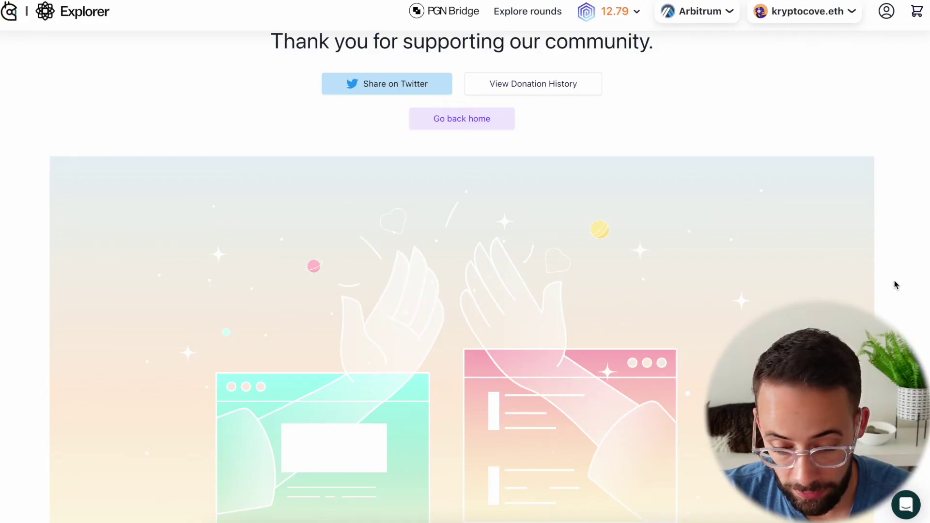
pyautogui.scroll(-3, 896, 285)
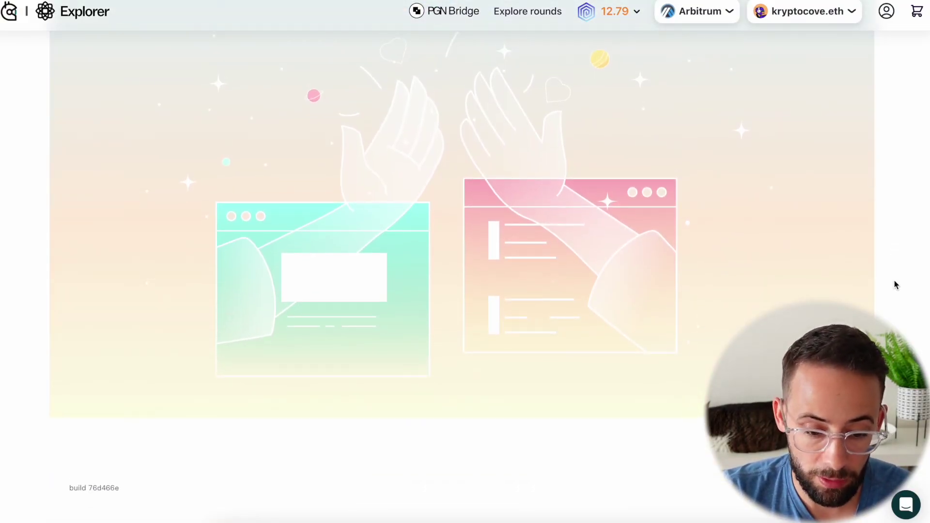
pyautogui.scroll(5, 896, 284)
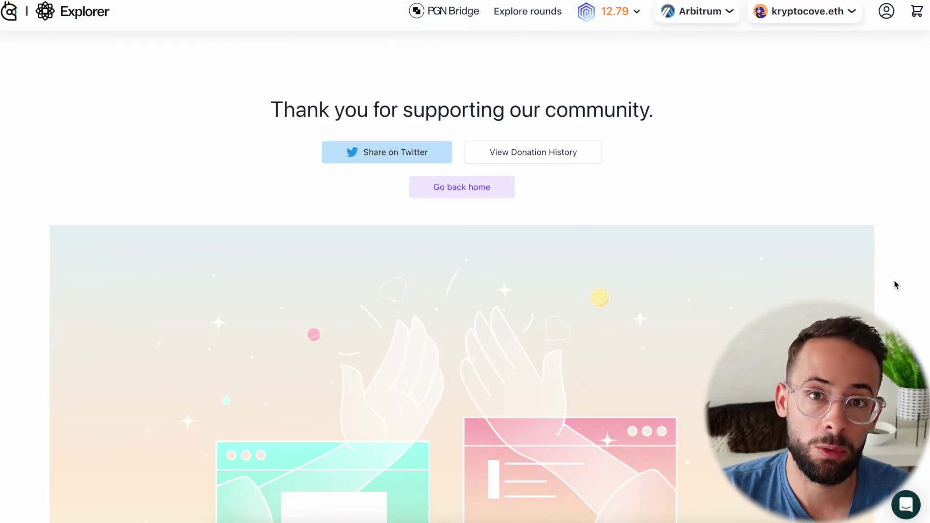